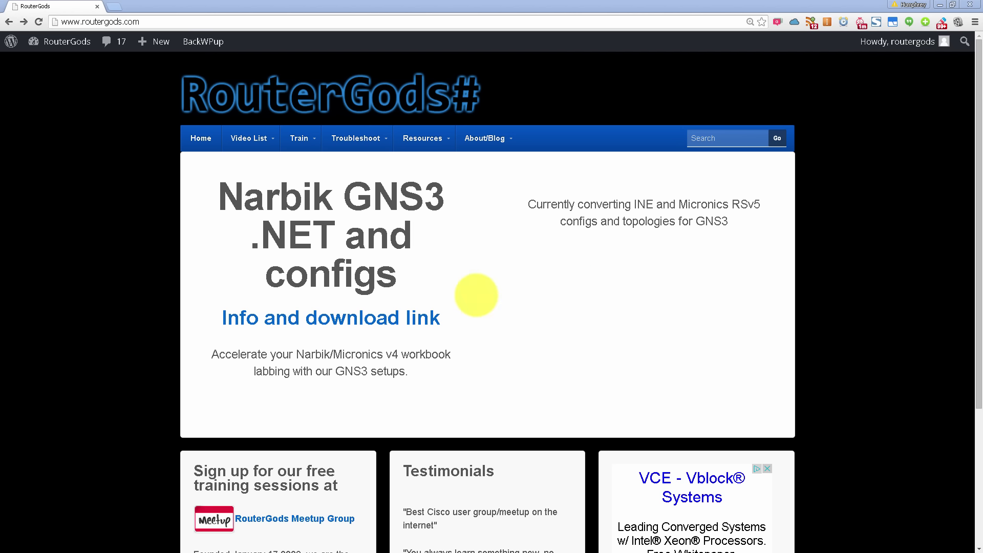
Step: Write a red 'v4' beside the Narbik GNS3 .NET and configs heading and circle it
{"action": "mouse_move", "coordinate": [477, 277]}
{"action": "left_mouse_down"}
{"action": "mouse_move", "coordinate": [492, 258]}
{"action": "mouse_move", "coordinate": [527, 270]}
{"action": "left_mouse_up"}
{"action": "left_click_drag", "start_coordinate": [524, 246], "coordinate": [519, 290]}
{"action": "left_click_drag", "start_coordinate": [484, 235], "coordinate": [453, 246]}
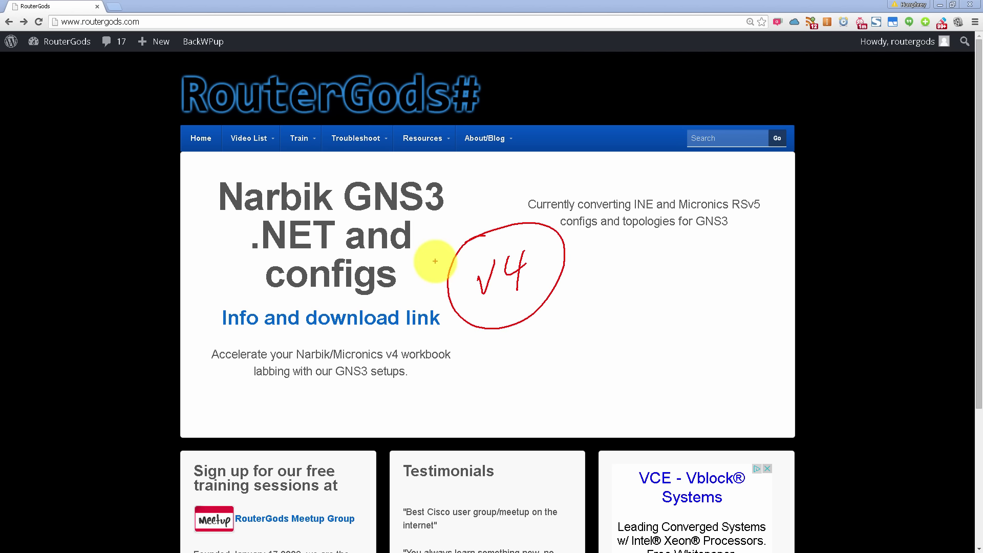
Step: Erase the 'v4' note, then write 'v5' right of the heading and circle it
{"action": "key", "text": "e"}
{"action": "mouse_move", "coordinate": [542, 291]}
{"action": "left_mouse_down"}
{"action": "mouse_move", "coordinate": [575, 272]}
{"action": "mouse_move", "coordinate": [571, 298]}
{"action": "left_mouse_up"}
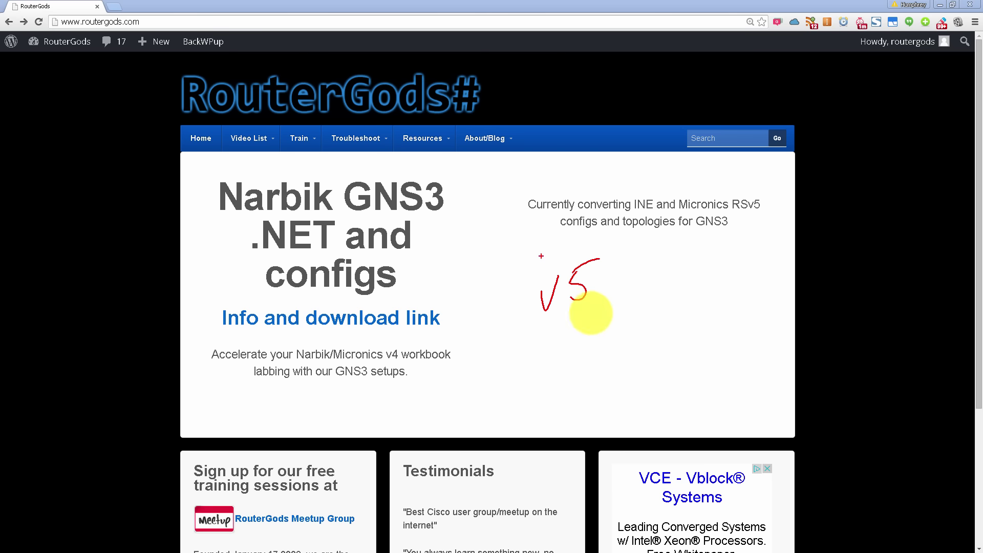
{"action": "left_click_drag", "start_coordinate": [541, 256], "coordinate": [532, 259]}
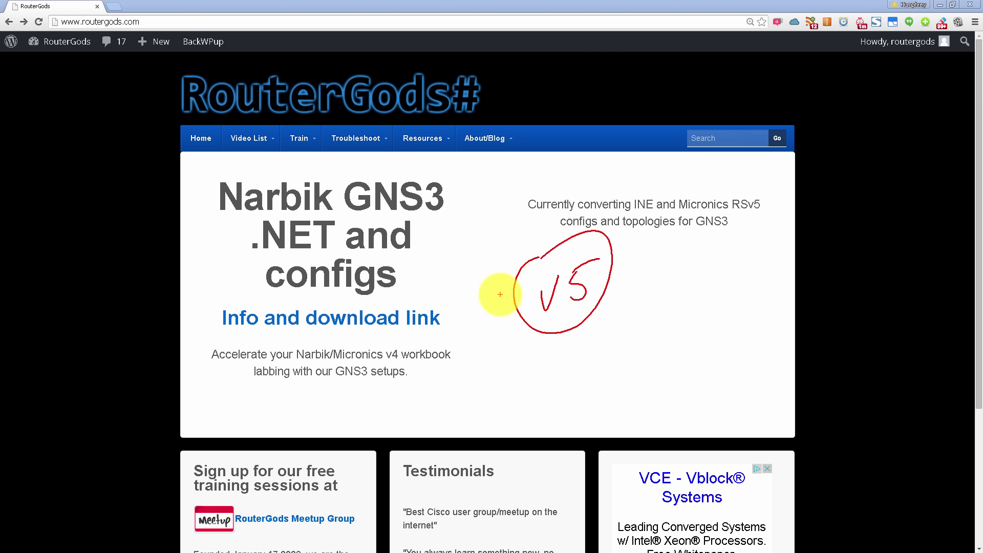
Step: Write and circle 'slack' beside 'v5', erase all ink, and switch to the test folder
{"action": "mouse_move", "coordinate": [647, 266]}
{"action": "left_mouse_down"}
{"action": "mouse_move", "coordinate": [635, 287]}
{"action": "mouse_move", "coordinate": [659, 262]}
{"action": "mouse_move", "coordinate": [674, 277]}
{"action": "mouse_move", "coordinate": [719, 260]}
{"action": "mouse_move", "coordinate": [741, 281]}
{"action": "left_mouse_up"}
{"action": "mouse_move", "coordinate": [622, 254]}
{"action": "left_mouse_down"}
{"action": "mouse_move", "coordinate": [653, 251]}
{"action": "mouse_move", "coordinate": [618, 277]}
{"action": "left_mouse_up"}
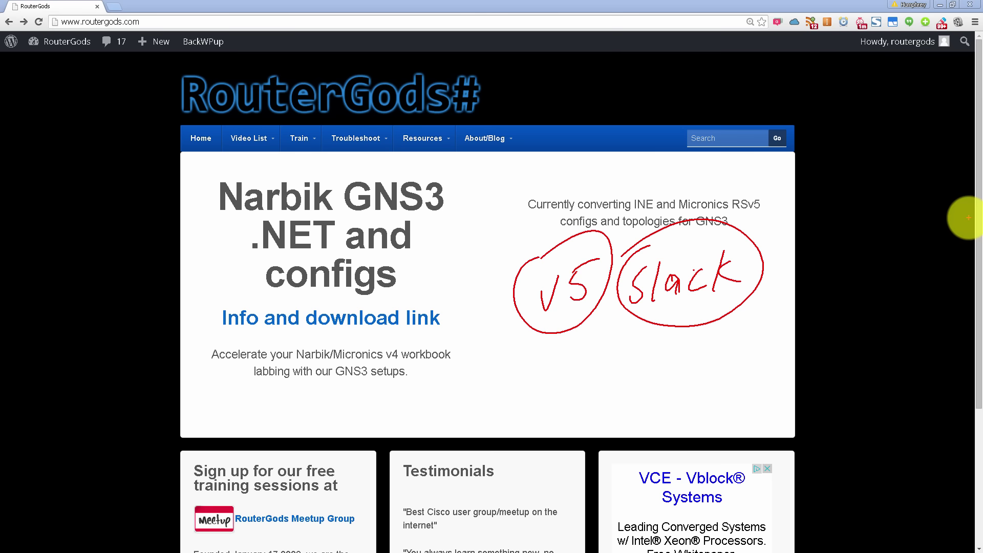
{"action": "key", "text": "Escape"}
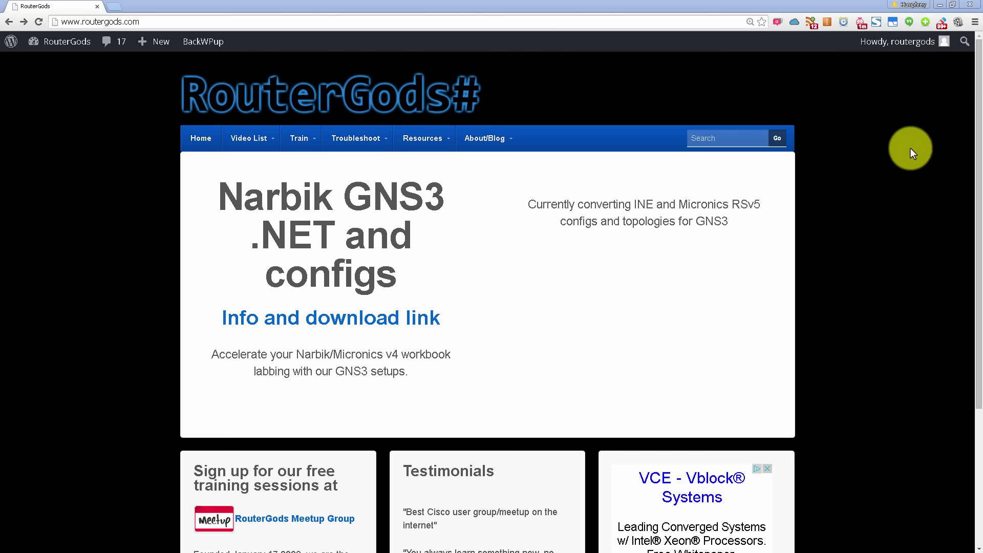
{"action": "key", "text": "alt+Tab"}
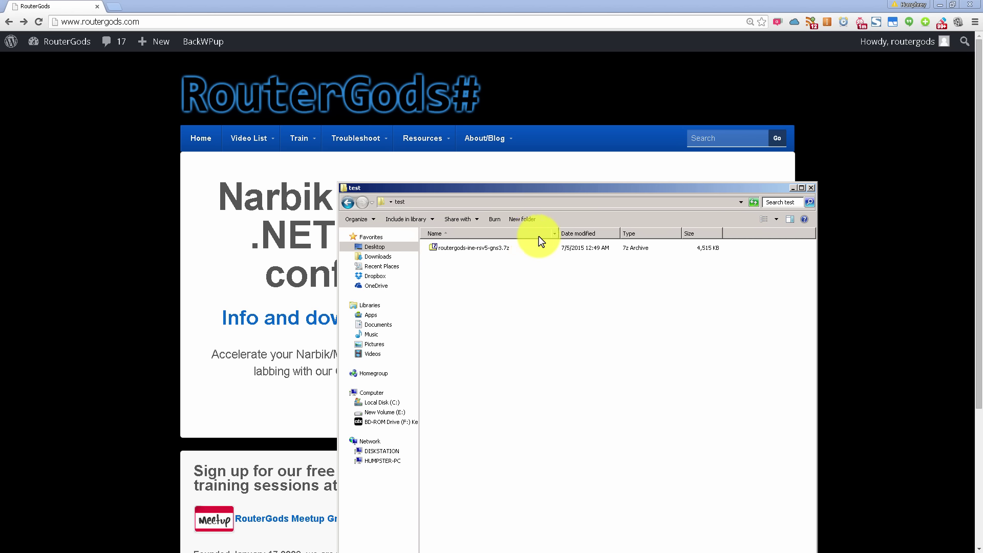
Step: Maximize the test folder window and select the routergods-ine-rsv5-gns3.7z archive
{"action": "double_click", "coordinate": [553, 188]}
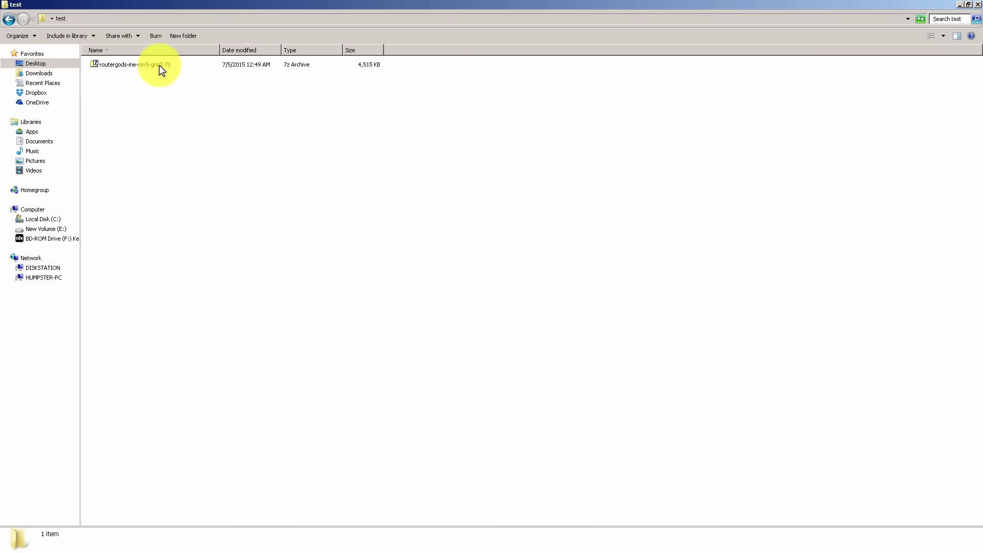
{"action": "left_click", "coordinate": [159, 65]}
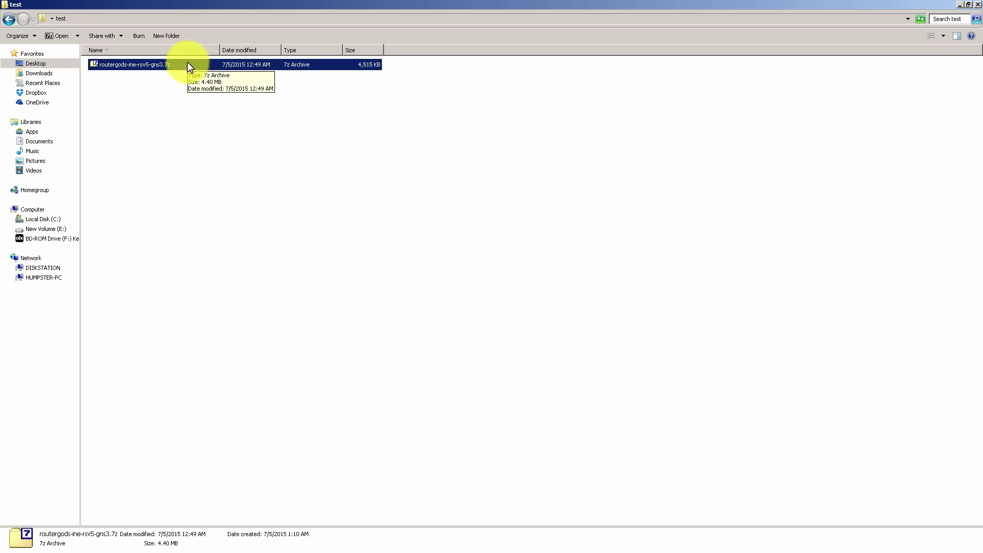
{"action": "key", "text": "ctrl+2"}
Step: Write '720' over the file list, erase it, and deselect the archive
{"action": "left_click_drag", "start_coordinate": [366, 158], "coordinate": [382, 207]}
{"action": "left_click_drag", "start_coordinate": [409, 162], "coordinate": [424, 190]}
{"action": "left_click_drag", "start_coordinate": [451, 163], "coordinate": [476, 156]}
{"action": "key", "text": "Escape"}
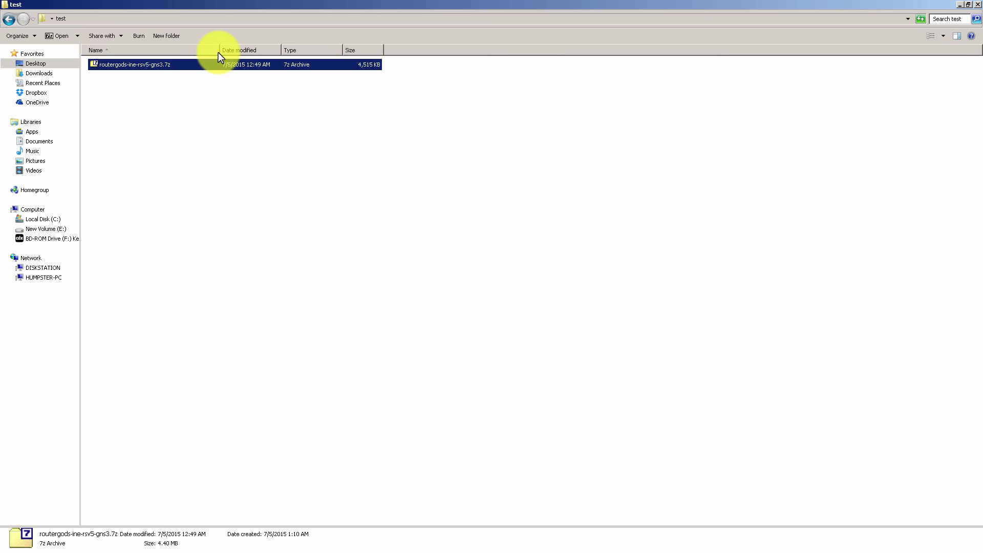
{"action": "left_click", "coordinate": [195, 130]}
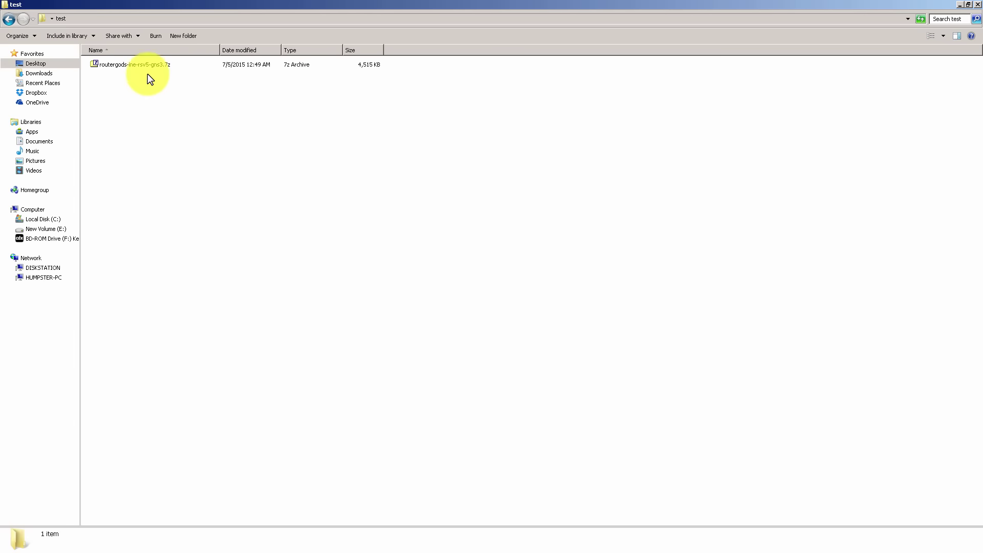
Step: Extract routergods-ine-rsv5-gns3.7z into the test folder with 7-Zip
{"action": "right_click", "coordinate": [145, 65]}
{"action": "mouse_move", "coordinate": [168, 80]}
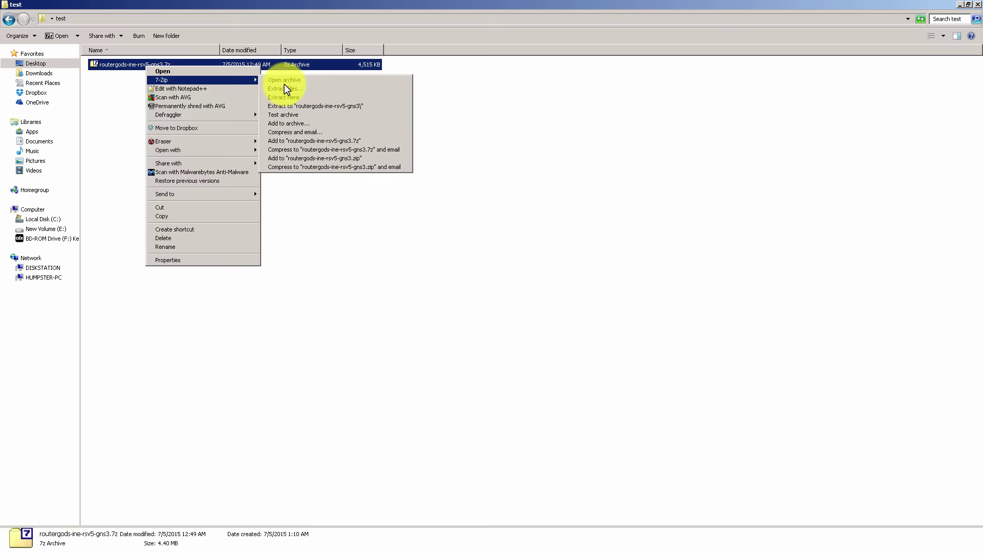
{"action": "left_click", "coordinate": [289, 97]}
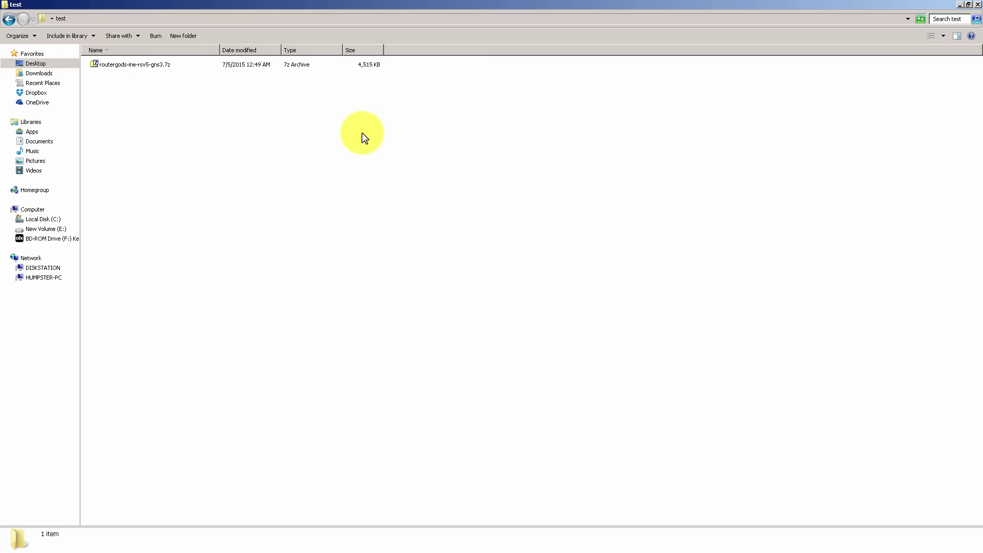
Step: Select the basic.bgp.routing-done, basic.eigrp.routing-done and basic.ip.addressing-done lab folders in turn
{"action": "left_click", "coordinate": [163, 63]}
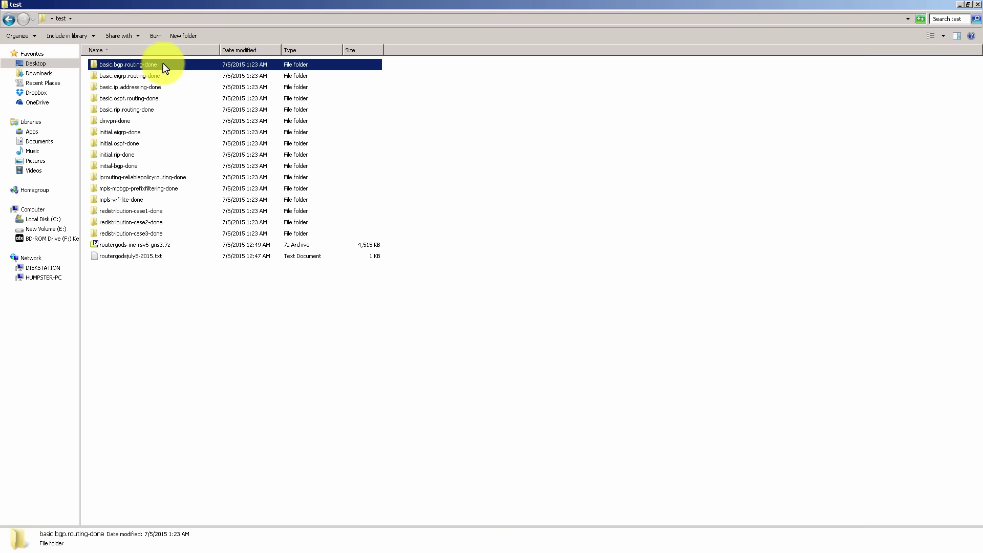
{"action": "left_click", "coordinate": [150, 79]}
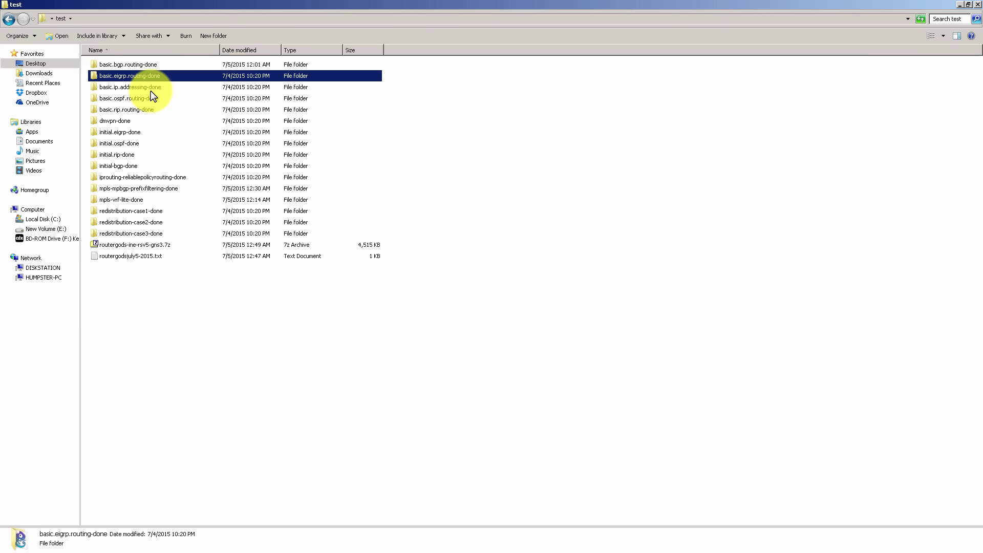
{"action": "left_click", "coordinate": [151, 90]}
{"action": "left_click", "coordinate": [152, 66]}
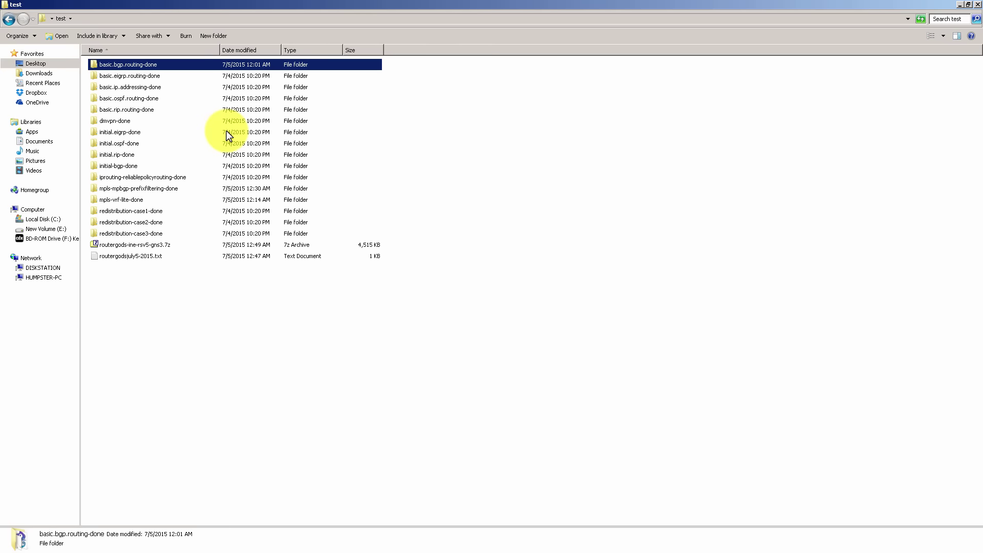
Step: Browse down the lab folders, open initial-bgp-done, and select initial-bgp.gns3
{"action": "key", "text": "Down"}
{"action": "key", "text": "Down"}
{"action": "key", "text": "Down"}
{"action": "key", "text": "Down"}
{"action": "key", "text": "Down"}
{"action": "key", "text": "Down"}
{"action": "key", "text": "Down"}
{"action": "key", "text": "Down"}
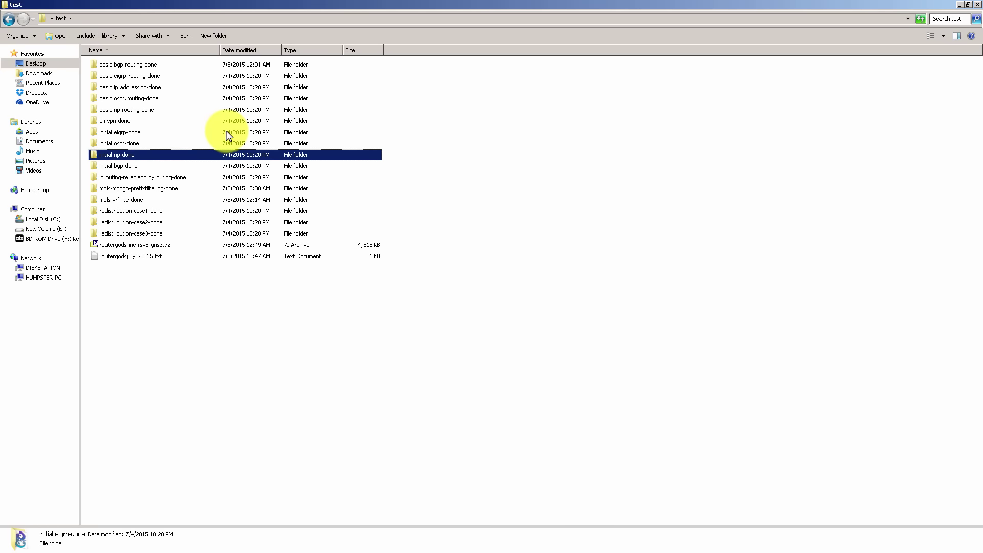
{"action": "key", "text": "Down"}
{"action": "key", "text": "Up"}
{"action": "key", "text": "Up"}
{"action": "key", "text": "Up"}
{"action": "key", "text": "Up"}
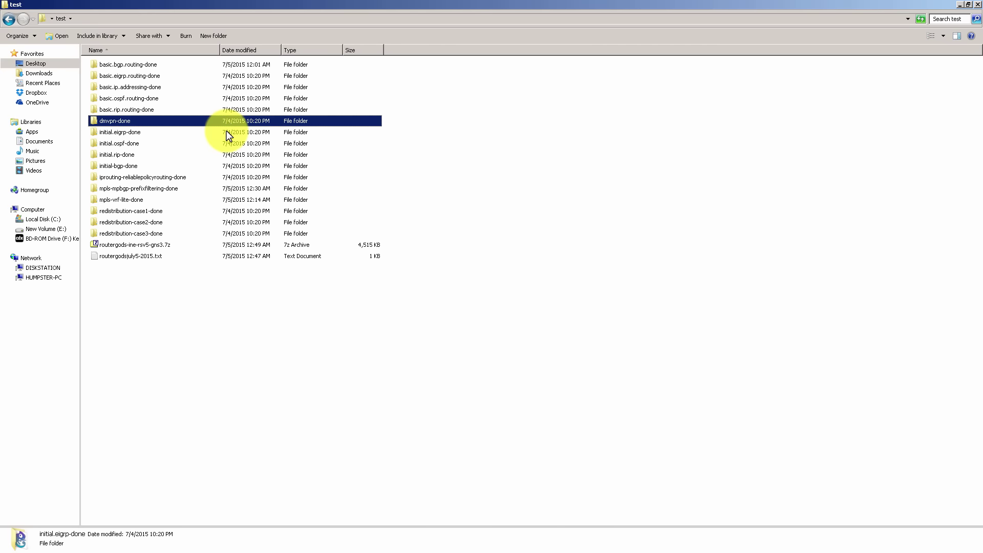
{"action": "key", "text": "Down"}
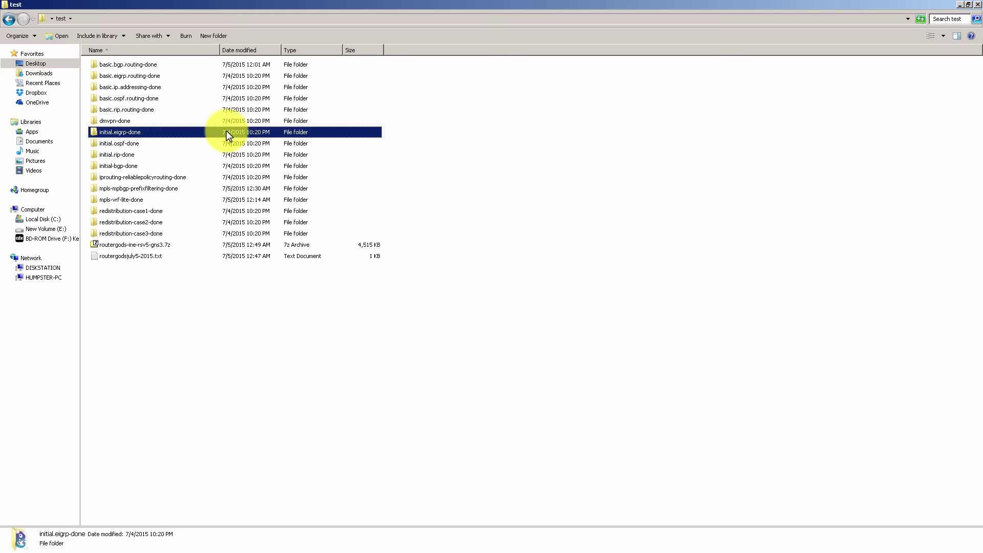
{"action": "key", "text": "Up"}
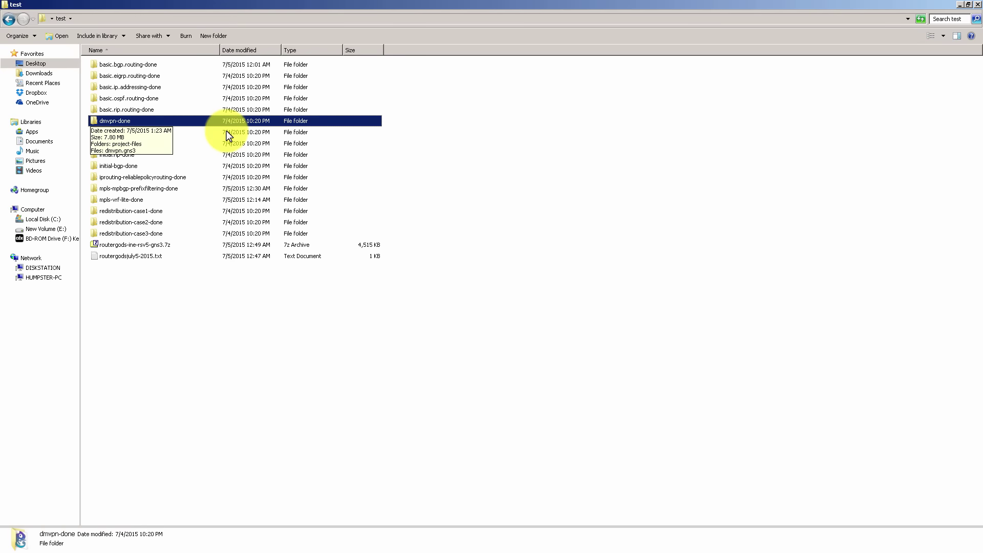
{"action": "key", "text": "Down"}
{"action": "key", "text": "Down"}
{"action": "key", "text": "Down"}
{"action": "key", "text": "Down"}
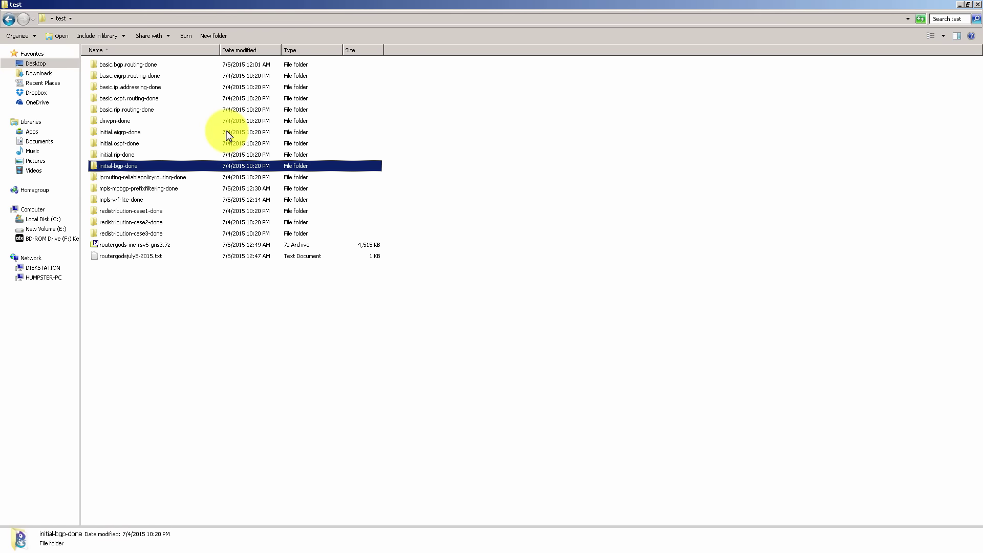
{"action": "key", "text": "Return"}
{"action": "key", "text": "Down"}
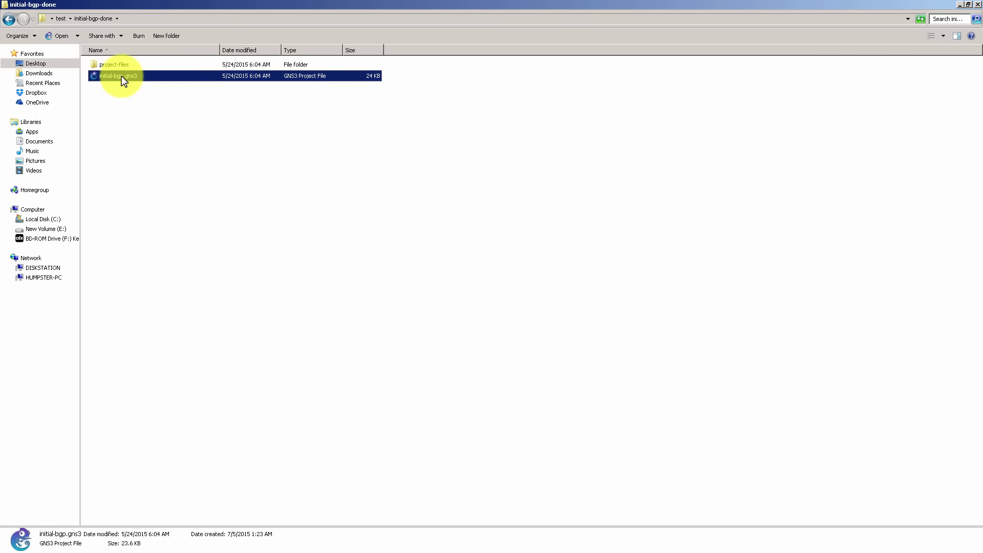
Step: Open initial-bgp.gns3 in GNS3, loading routers R1–R10 linked to switch SW1
{"action": "key", "text": "Return"}
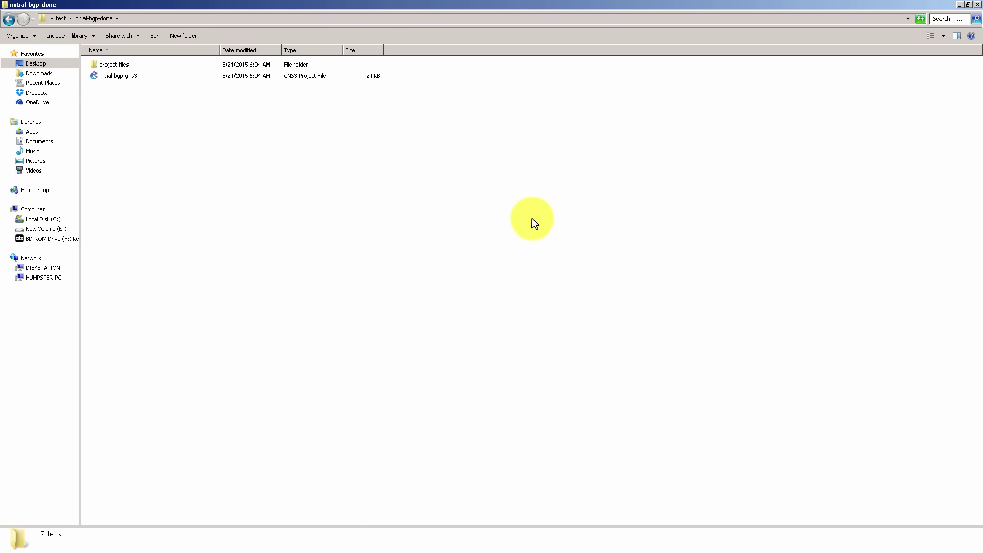
Step: Go back to the test folder and open routergodsjuly5-2015.txt in Notepad
{"action": "key", "text": "BackSpace"}
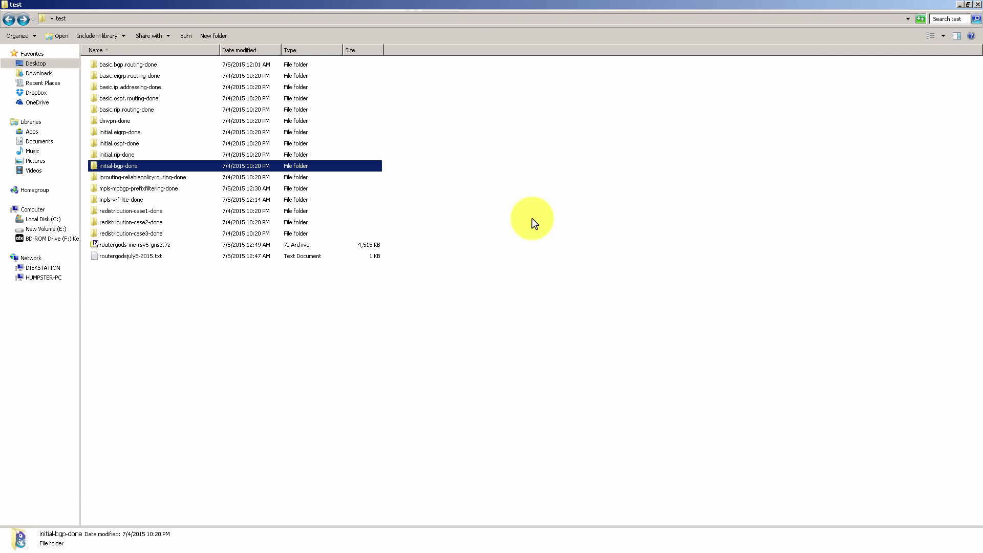
{"action": "left_click", "coordinate": [127, 257]}
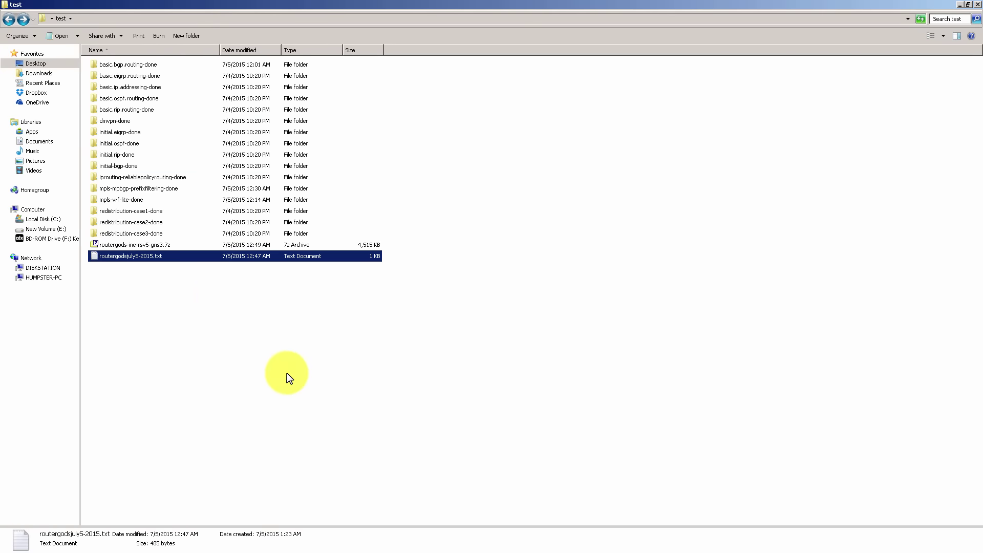
{"action": "double_click", "coordinate": [144, 258]}
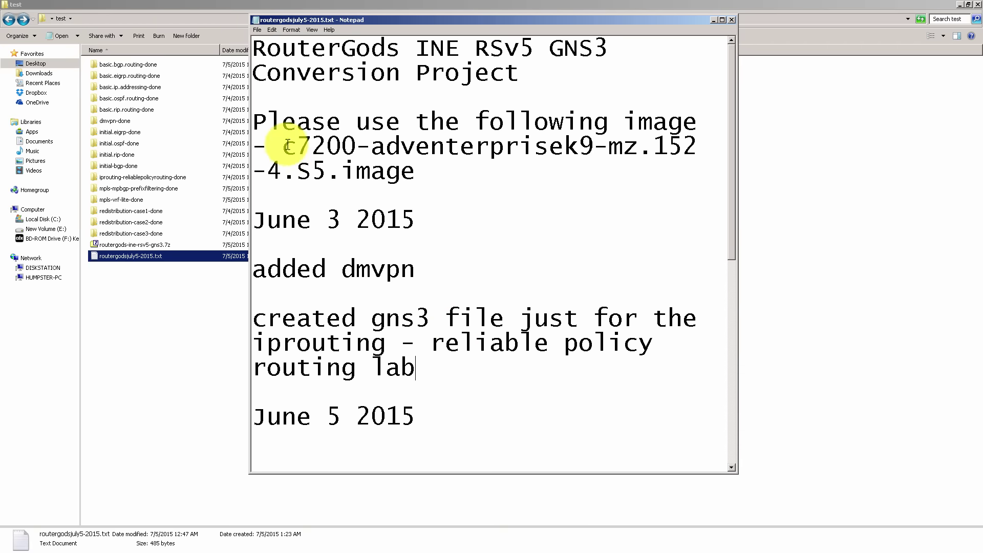
Step: Highlight the required c7200 router image name, then clear it and scroll through the notes
{"action": "left_click_drag", "start_coordinate": [283, 146], "coordinate": [416, 177]}
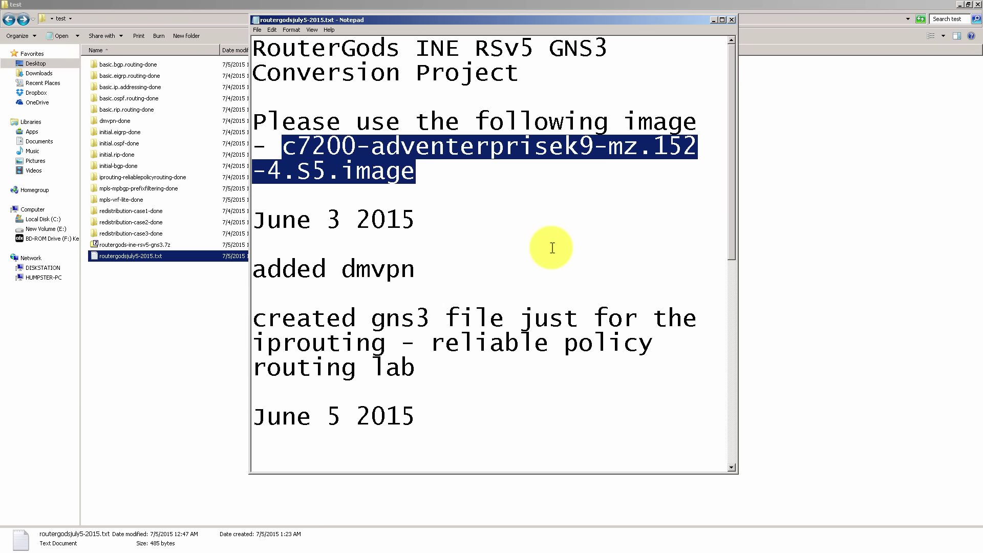
{"action": "left_click", "coordinate": [476, 318]}
{"action": "scroll", "coordinate": [458, 241], "scroll_direction": "down", "scroll_amount": 1}
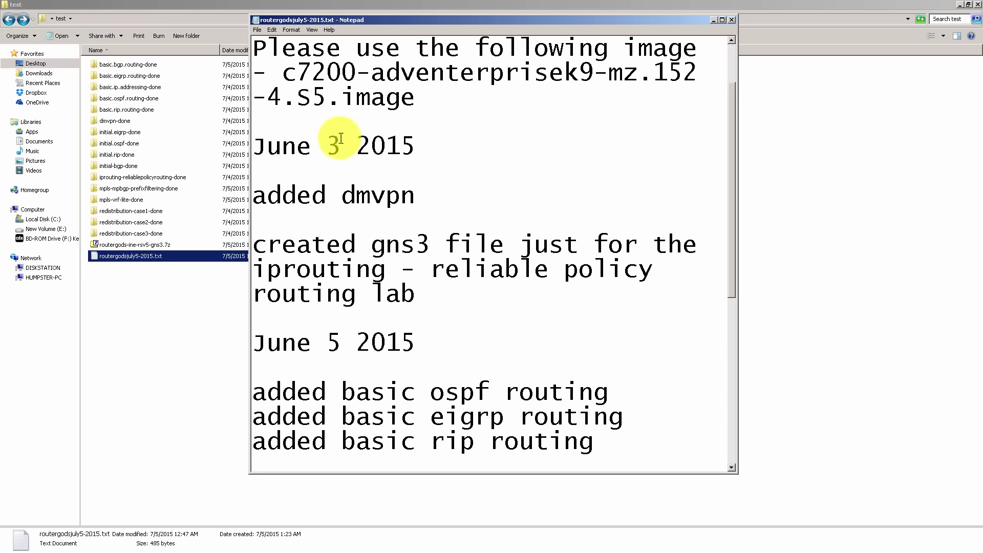
{"action": "scroll", "coordinate": [332, 144], "scroll_direction": "down", "scroll_amount": 1}
{"action": "scroll", "coordinate": [332, 145], "scroll_direction": "down", "scroll_amount": 3}
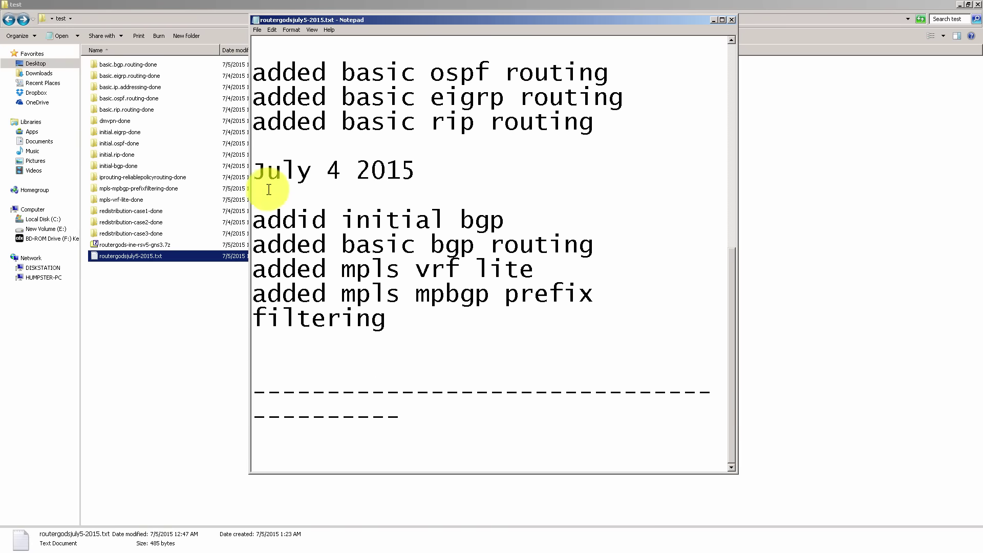
{"action": "scroll", "coordinate": [333, 200], "scroll_direction": "up", "scroll_amount": 2}
{"action": "scroll", "coordinate": [402, 279], "scroll_direction": "down", "scroll_amount": 2}
Step: Highlight the July 4 2015 lab entries, clear the selection, and finish reading
{"action": "left_click_drag", "start_coordinate": [410, 328], "coordinate": [256, 223]}
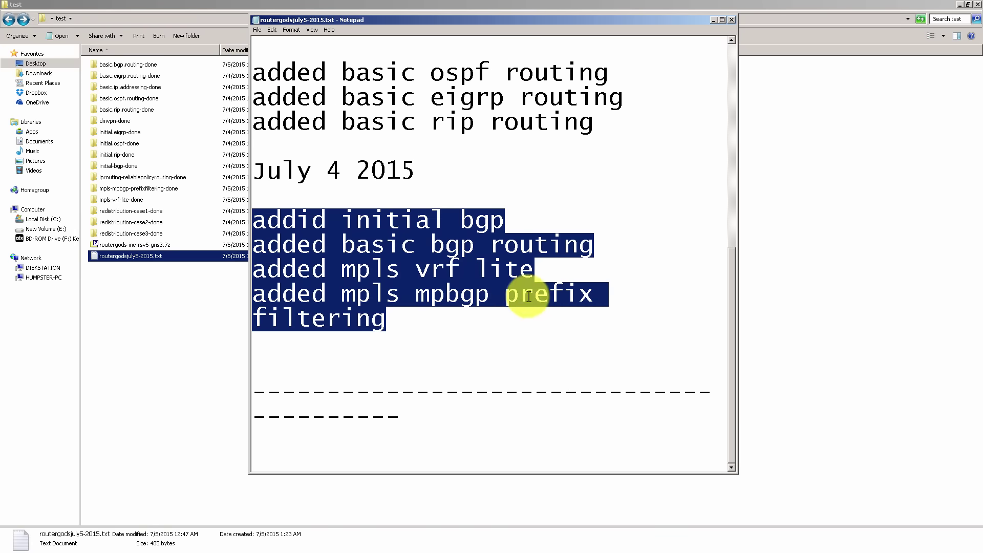
{"action": "left_click", "coordinate": [350, 225]}
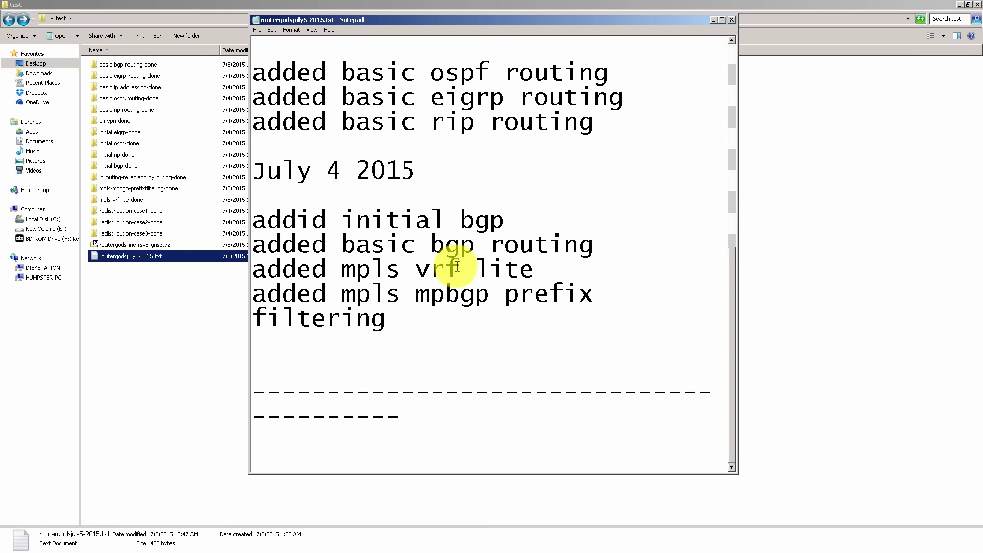
{"action": "scroll", "coordinate": [450, 256], "scroll_direction": "up", "scroll_amount": 5}
{"action": "scroll", "coordinate": [465, 251], "scroll_direction": "down", "scroll_amount": 5}
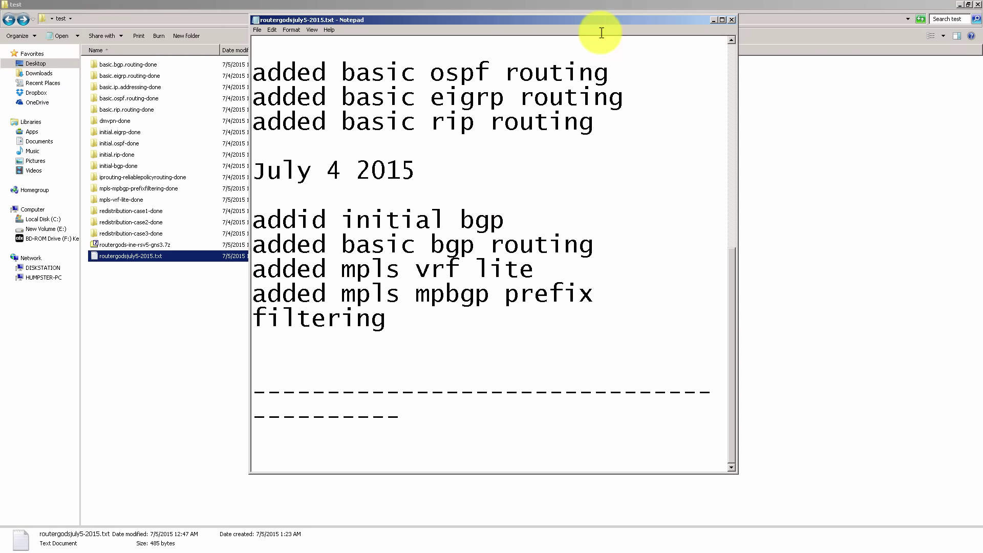
{"action": "left_click", "coordinate": [732, 20]}
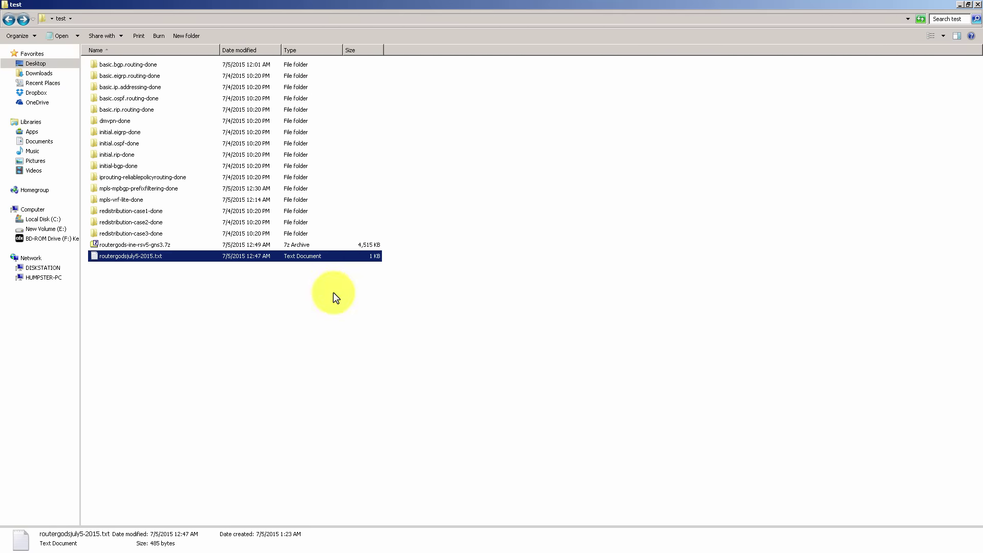
{"action": "left_click", "coordinate": [531, 241]}
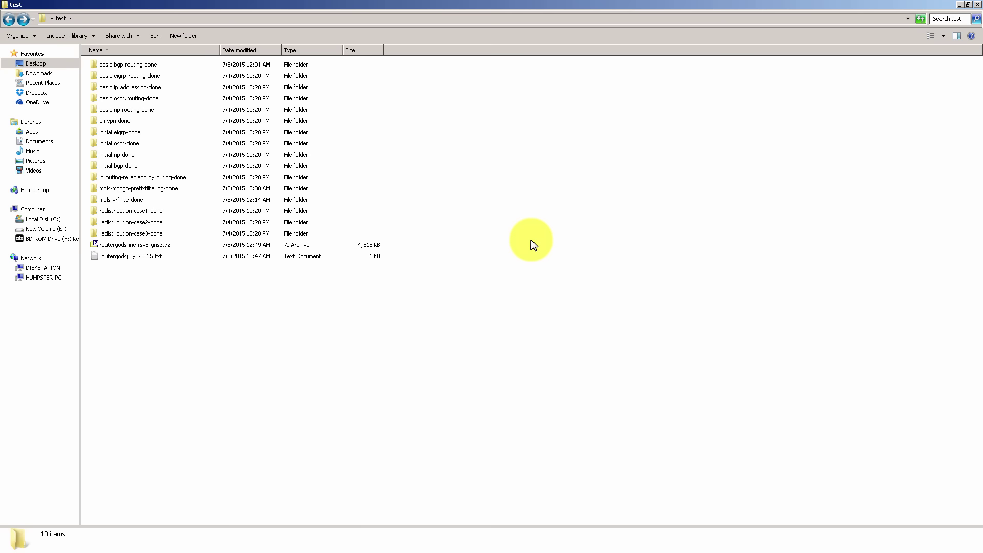